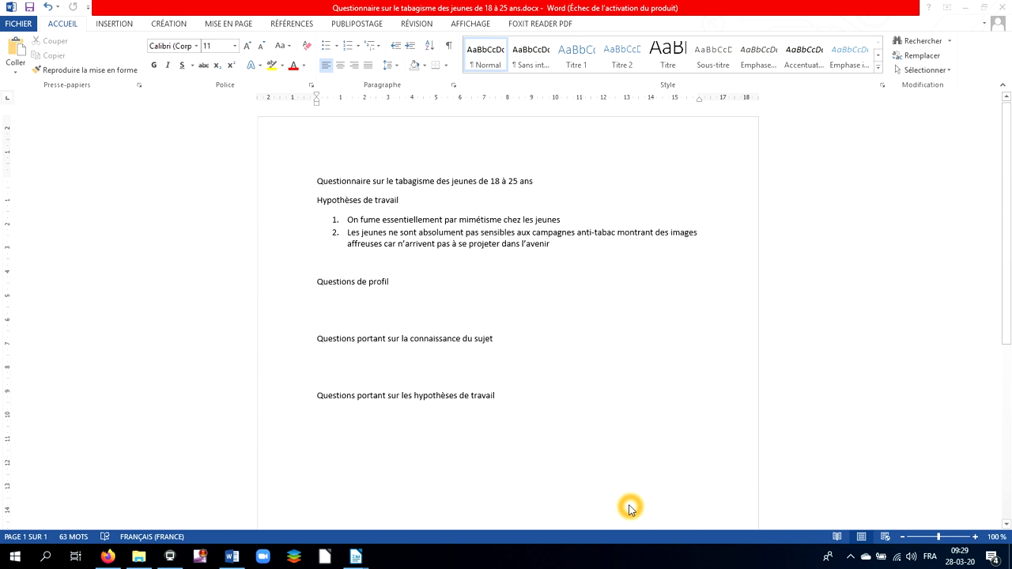
{"action": "left_click", "coordinate": [312, 181]}
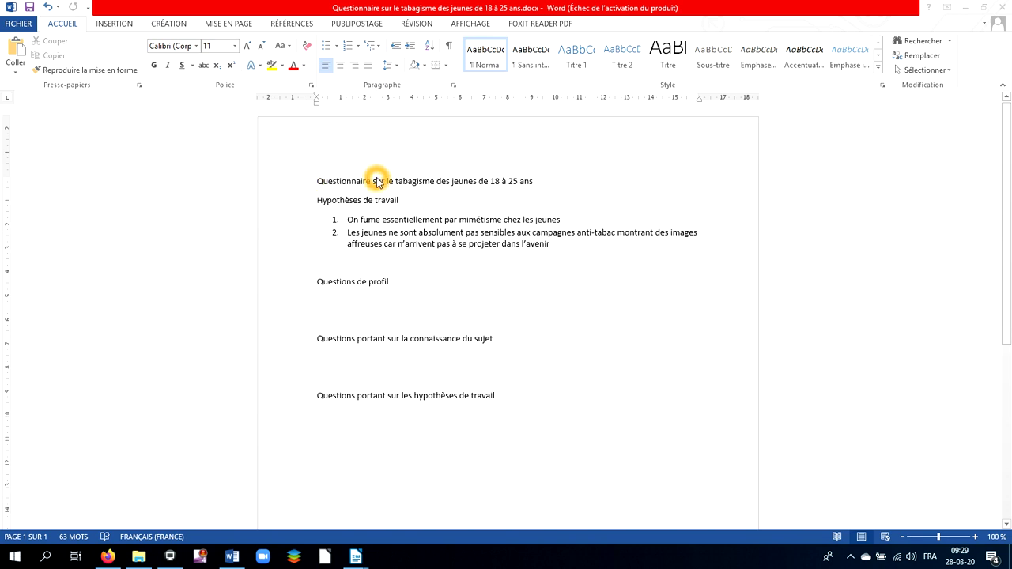
{"action": "left_click_drag", "start_coordinate": [360, 171], "coordinate": [305, 168]}
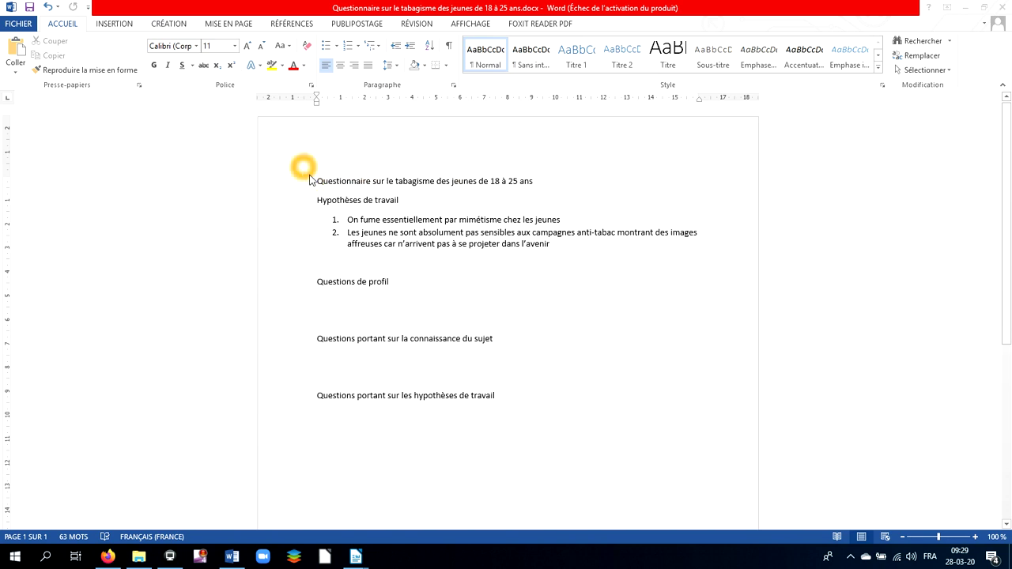
{"action": "left_click", "coordinate": [544, 185]}
{"action": "left_click", "coordinate": [284, 168]}
{"action": "left_click", "coordinate": [483, 171]}
{"action": "left_click", "coordinate": [511, 196]}
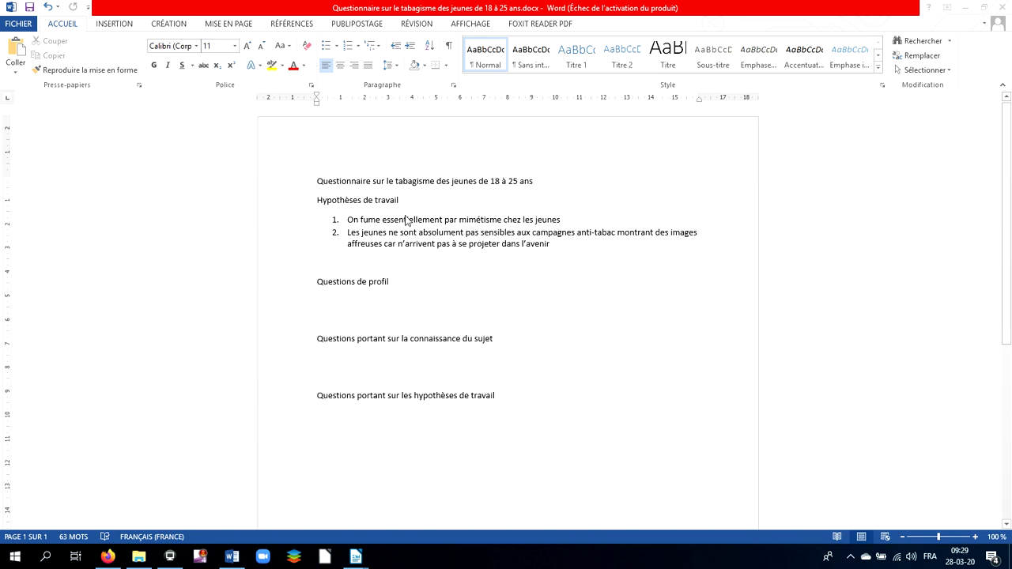
{"action": "left_click", "coordinate": [489, 196]}
- Start a multilevel list in the 1) a) i) format under "Questions de profil" and enter "Quel est votre sexe ?" as its first question
{"action": "left_click", "coordinate": [432, 299]}
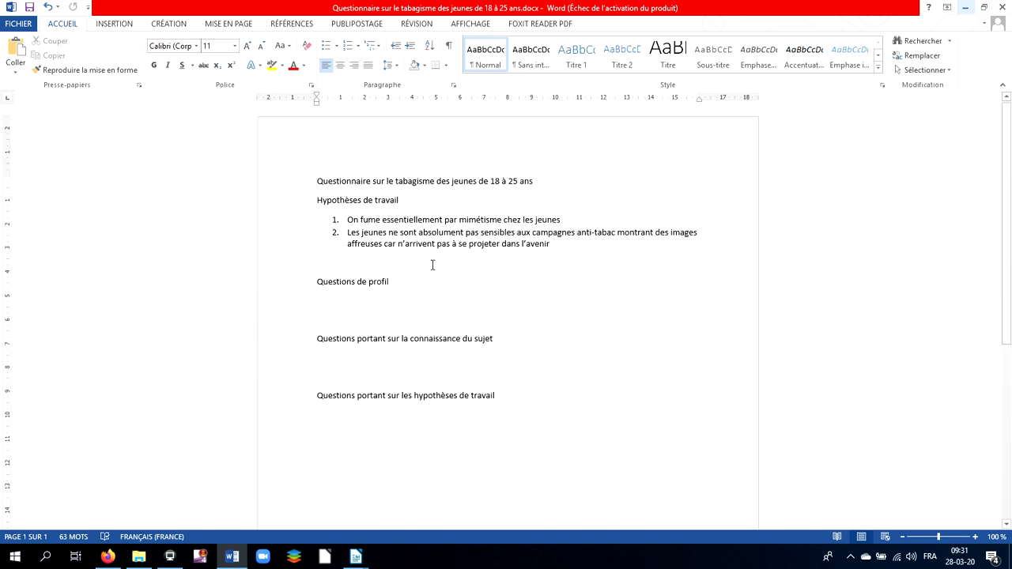
{"action": "left_click", "coordinate": [381, 52]}
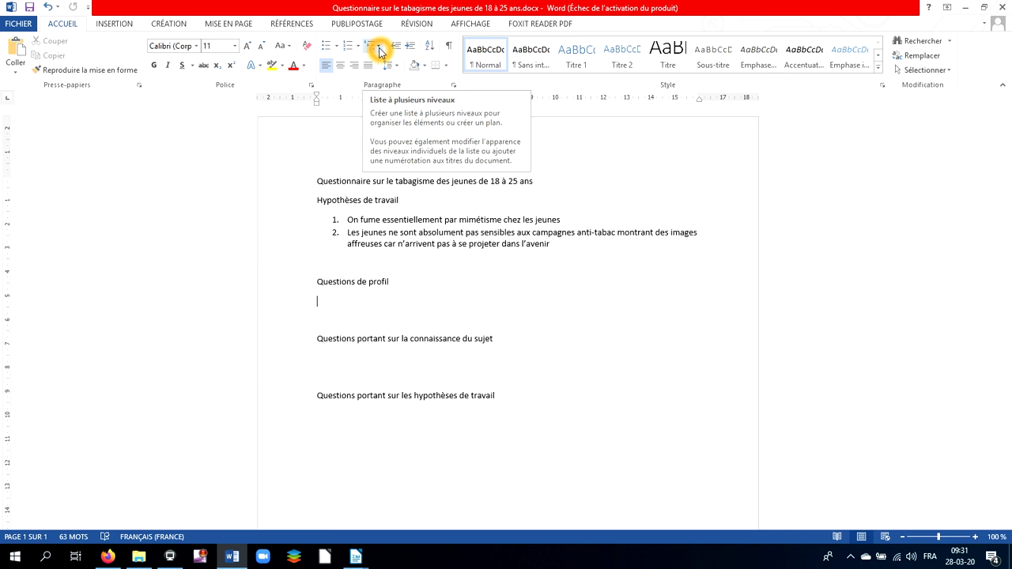
{"action": "left_click", "coordinate": [380, 52]}
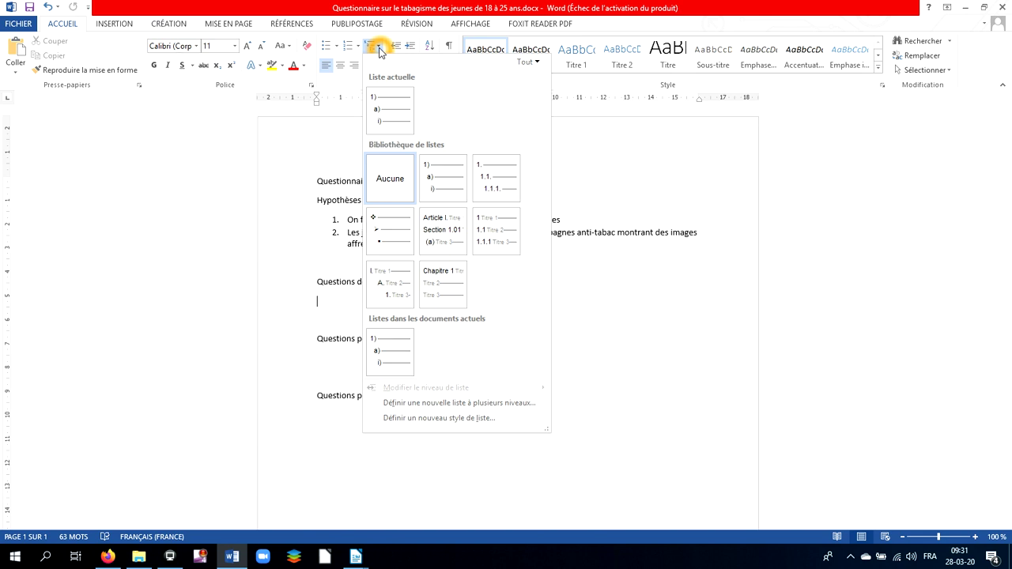
{"action": "mouse_move", "coordinate": [388, 125]}
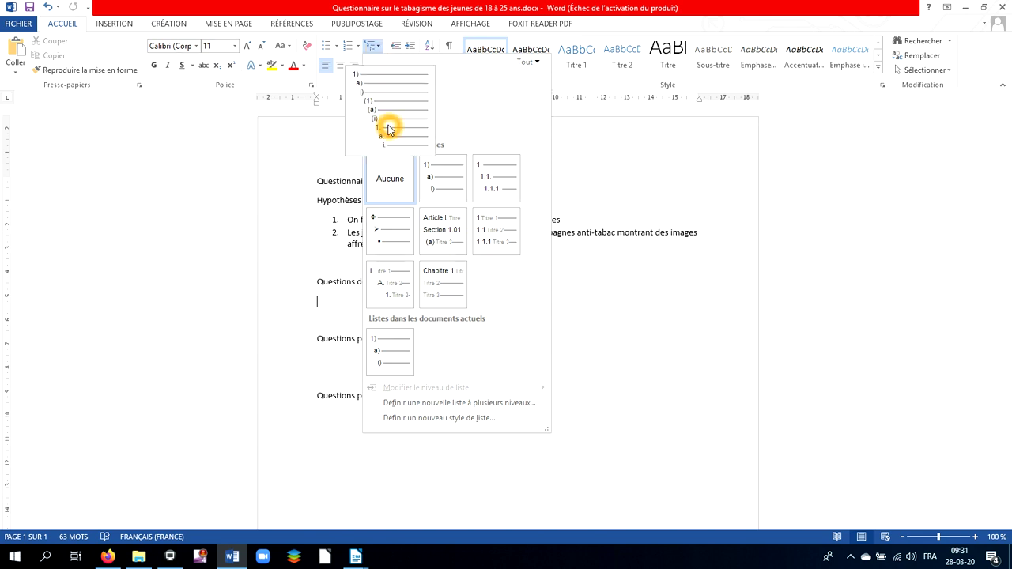
{"action": "mouse_move", "coordinate": [431, 171]}
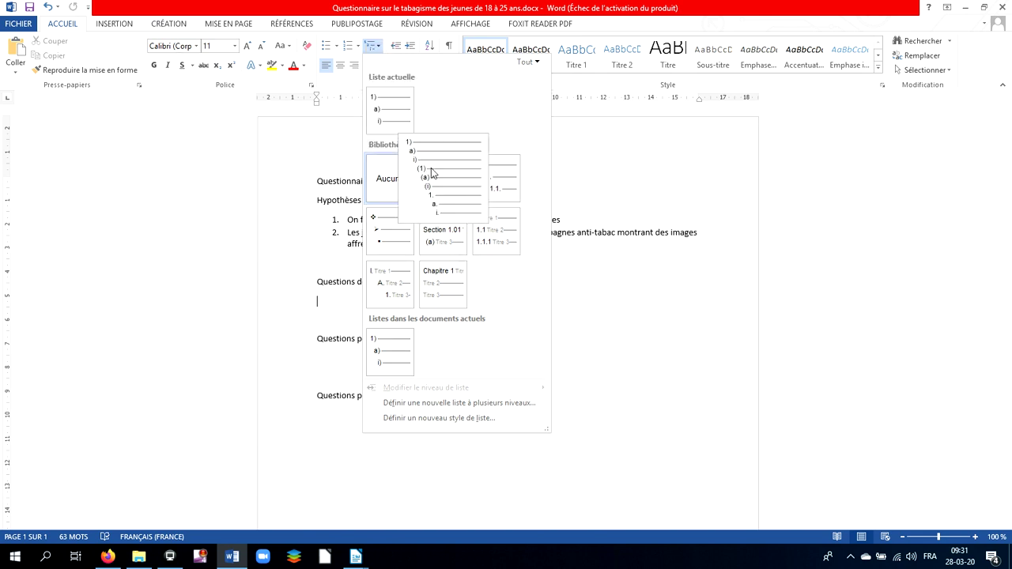
{"action": "left_click", "coordinate": [434, 171]}
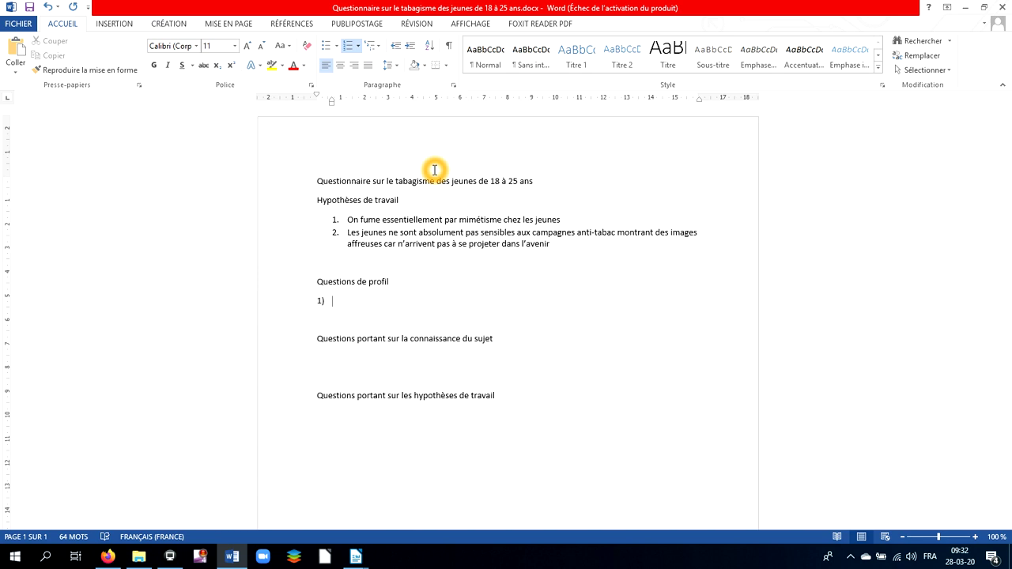
{"action": "type", "text": "Quel est votre sexe ?"}
{"action": "key", "text": "Return"}
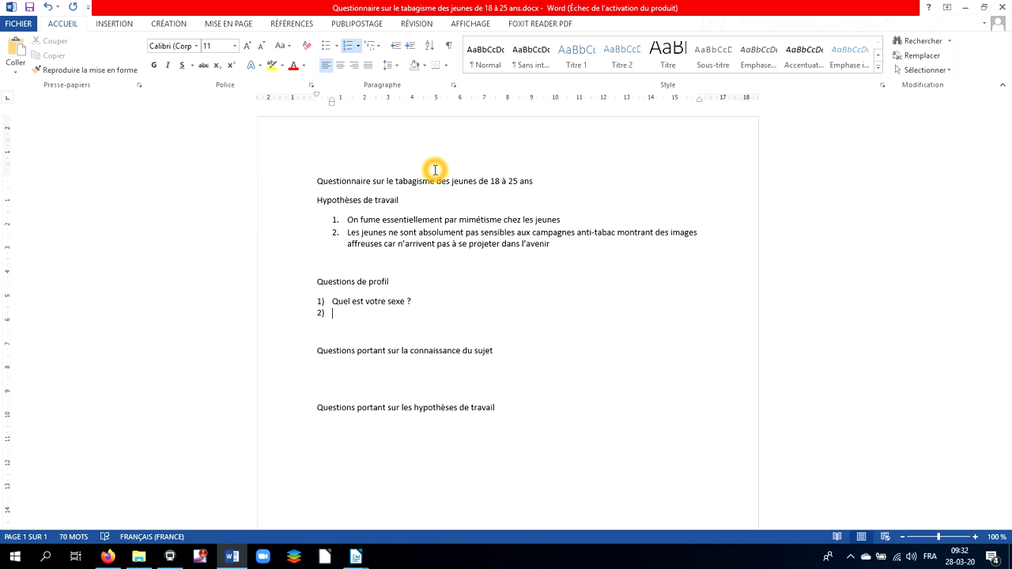
- Add the second-level answers "Masculin", "Féminin", "Autre" and "Je ne souhaite pas le préciser" beneath the first question
{"action": "left_click", "coordinate": [408, 48]}
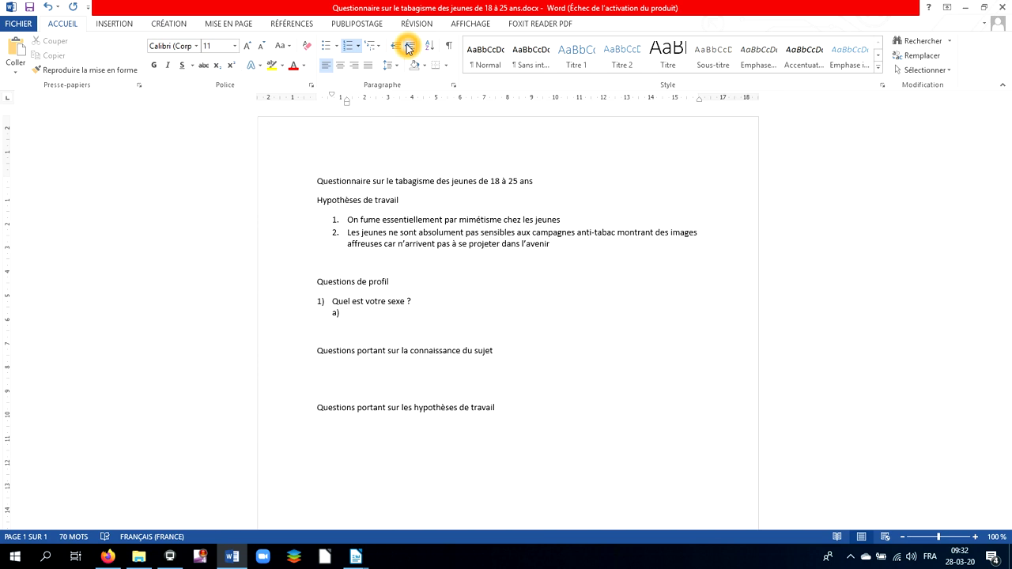
{"action": "type", "text": "Masculin"}
{"action": "key", "text": "Return"}
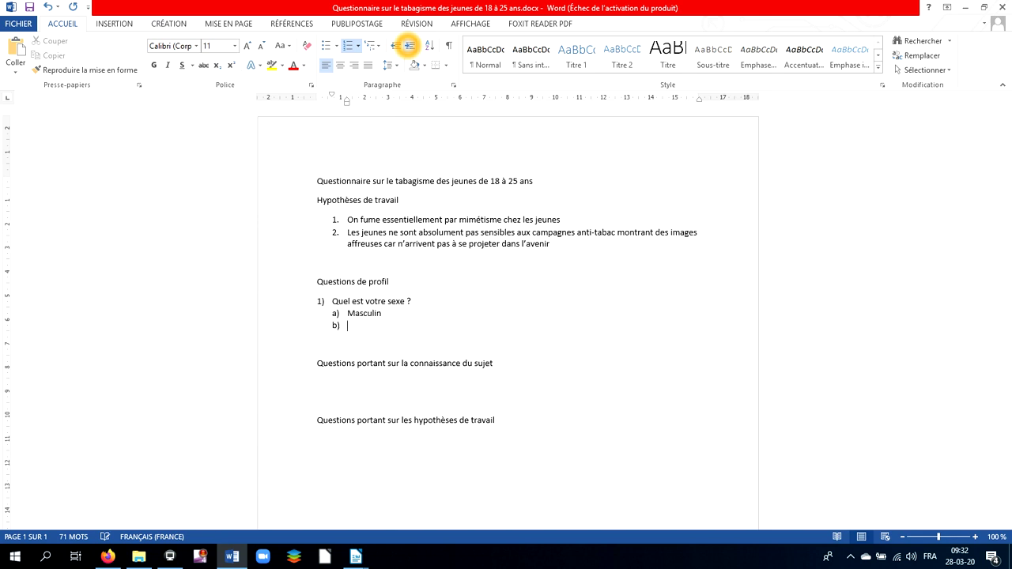
{"action": "type", "text": "Féminin"}
{"action": "key", "text": "Return"}
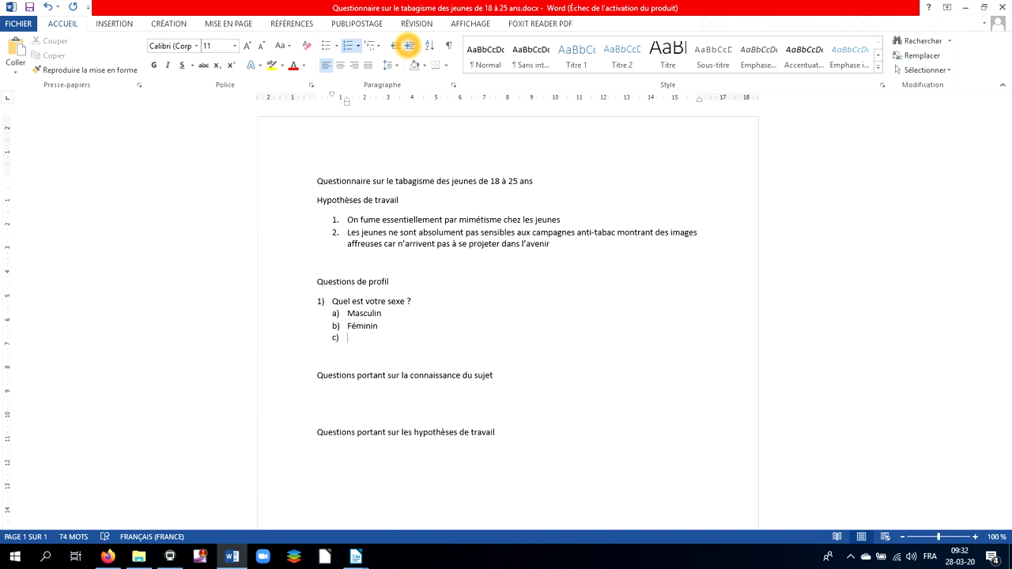
{"action": "type", "text": "Autre"}
{"action": "key", "text": "Return"}
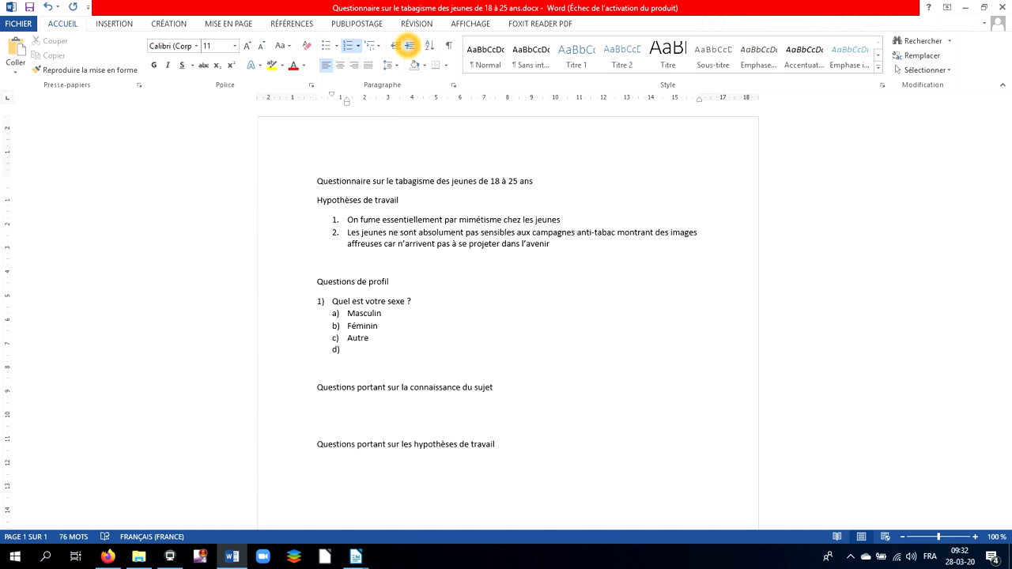
{"action": "type", "text": "Je ne souhaite pas le préciser"}
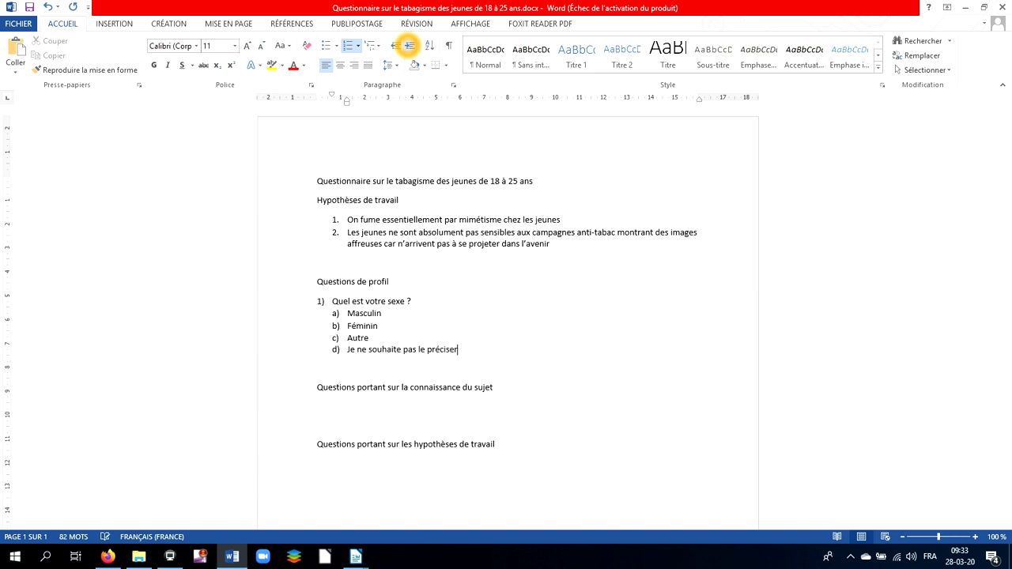
- Add "Quel est votre âge" as the second question at the top level of the profile list
{"action": "key", "text": "Return"}
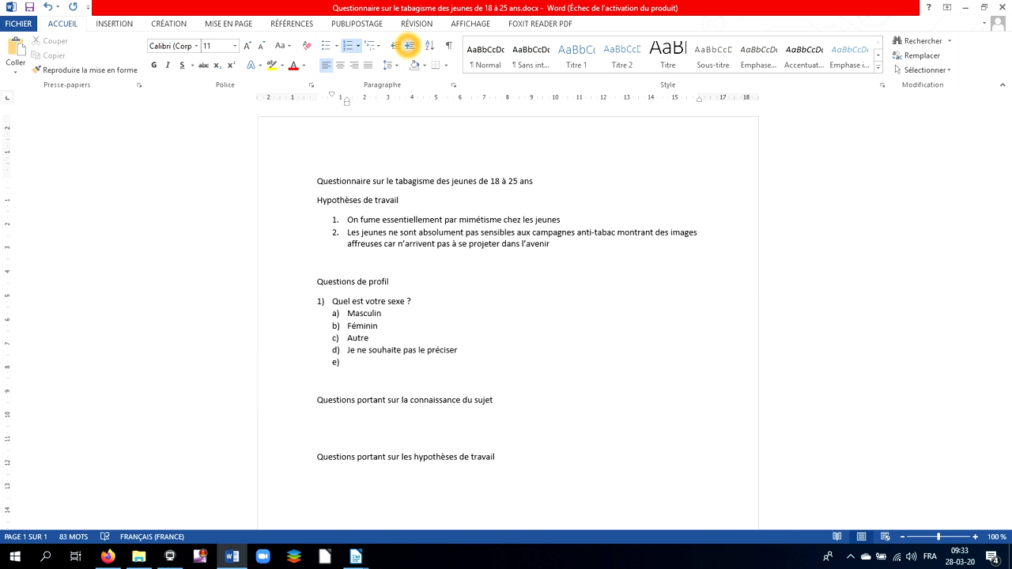
{"action": "left_click", "coordinate": [397, 48]}
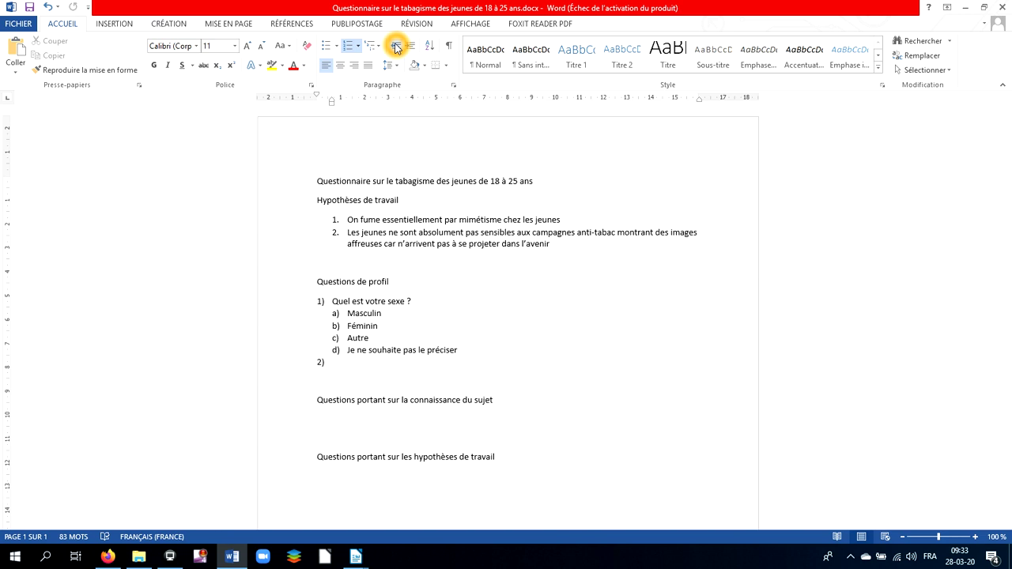
{"action": "type", "text": "Quel est votre âge"}
{"action": "key", "text": "Return"}
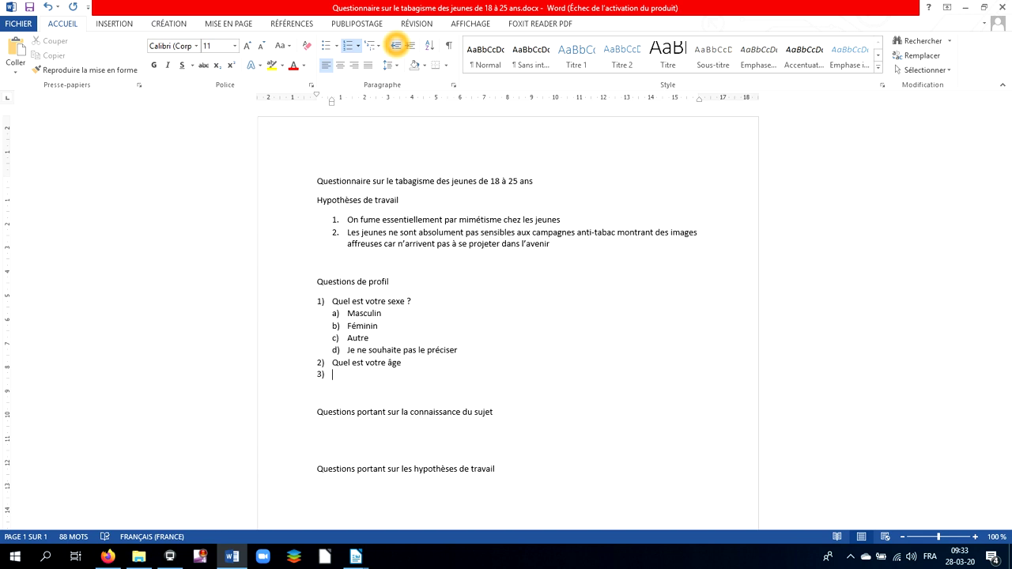
- Add three second-level placeholder answers beneath the age question: "Kjhkdjghkd", "Jghkjghkjf" and "kgdfjkgdfj"
{"action": "left_click", "coordinate": [412, 46]}
{"action": "type", "text": "Kjhkdjghkd"}
{"action": "key", "text": "Return"}
{"action": "type", "text": "jghkjghkjf"}
{"action": "key", "text": "Return"}
{"action": "type", "text": "kgdfjkgdfj"}
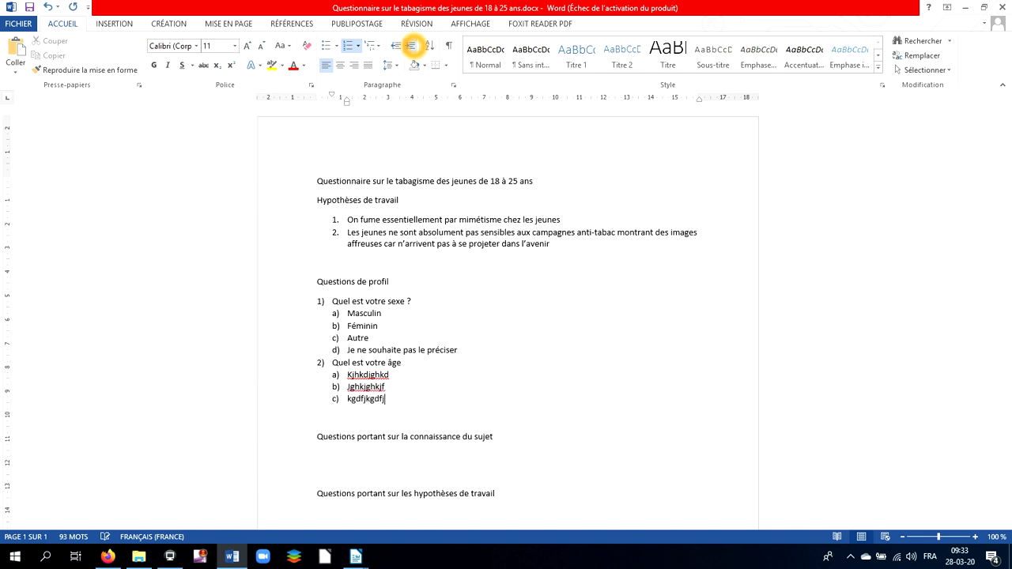
- Insert an unnumbered blank line between the last answer of the first question and the age question
{"action": "left_click", "coordinate": [487, 395]}
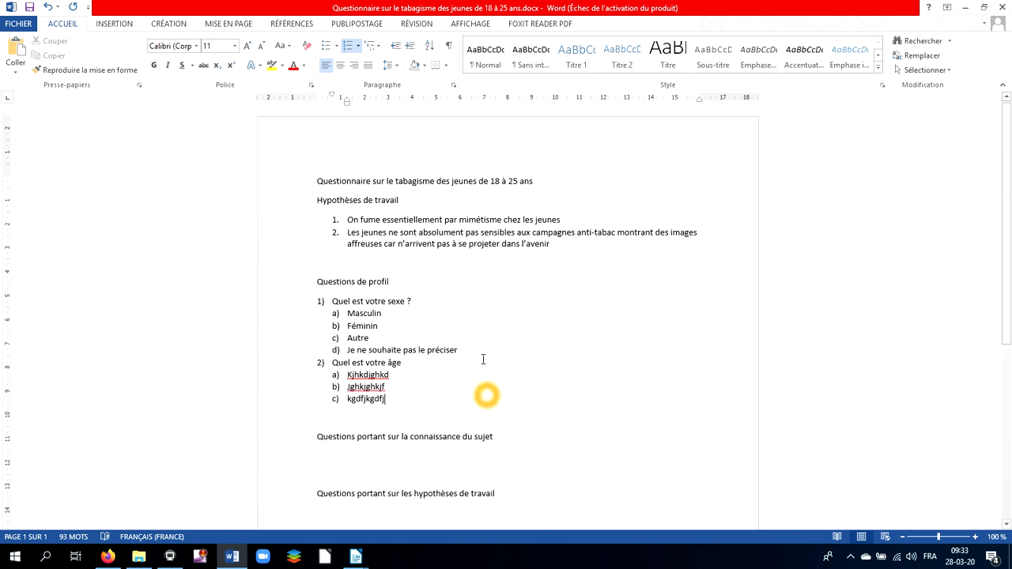
{"action": "left_click", "coordinate": [483, 356]}
{"action": "key", "text": "Return"}
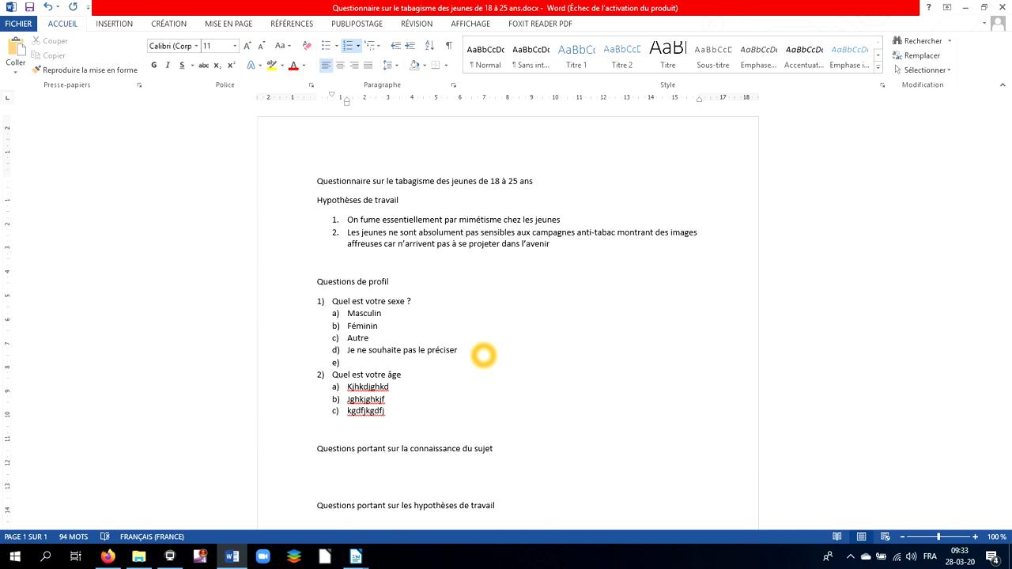
{"action": "key", "text": "Return"}
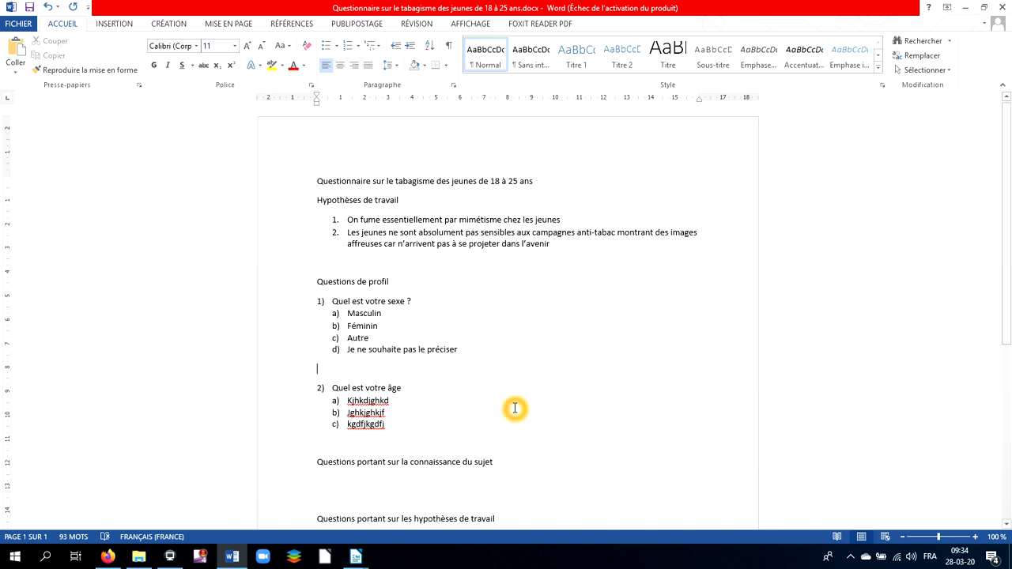
- Start a multilevel list in the 1) a) i) format on the line below "Questions portant sur la connaissance du sujet"
{"action": "scroll", "coordinate": [515, 409], "scroll_direction": "down", "scroll_amount": 2}
{"action": "left_click", "coordinate": [434, 421]}
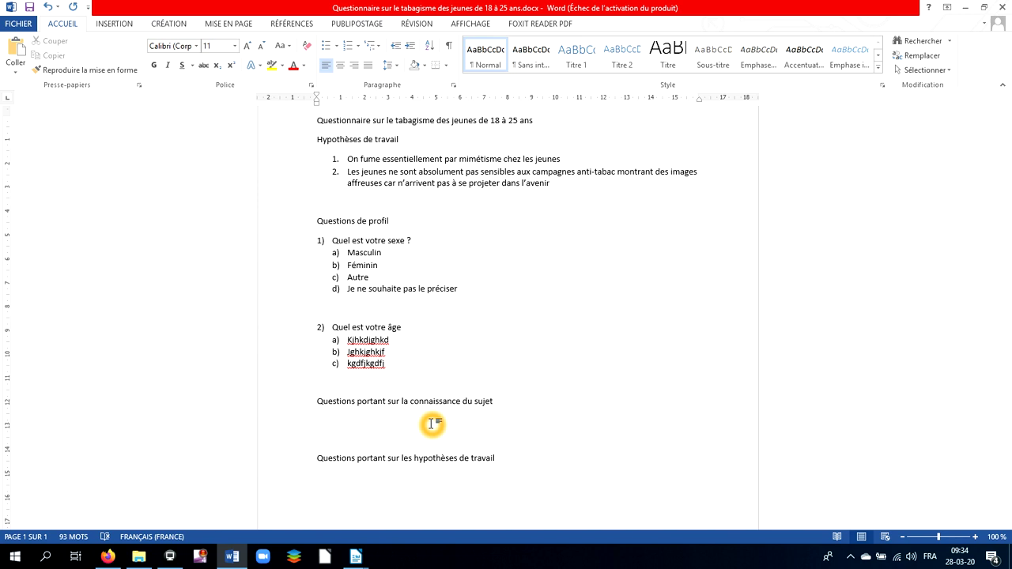
{"action": "left_click", "coordinate": [376, 48]}
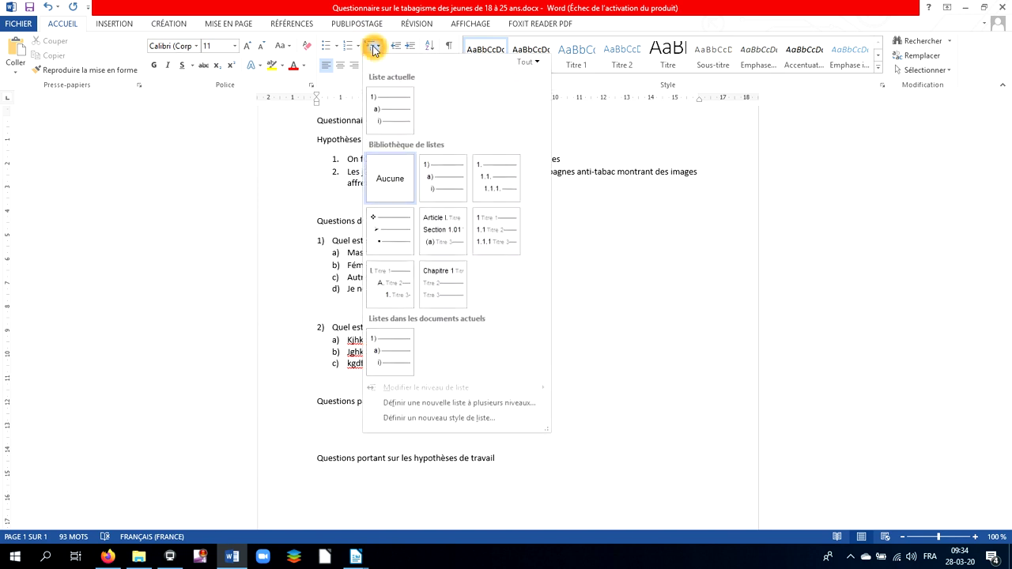
{"action": "mouse_move", "coordinate": [379, 109]}
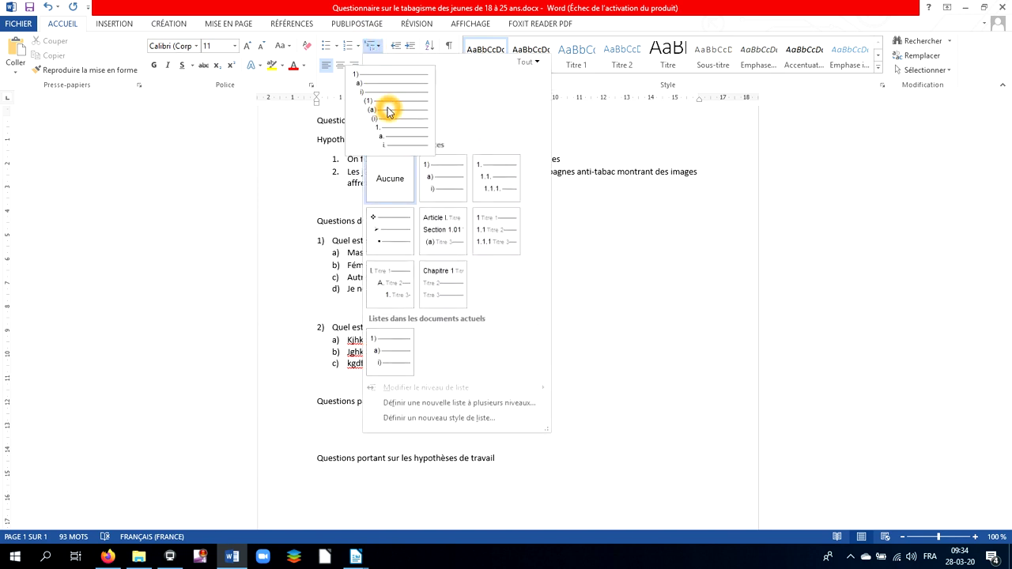
{"action": "left_click", "coordinate": [435, 167]}
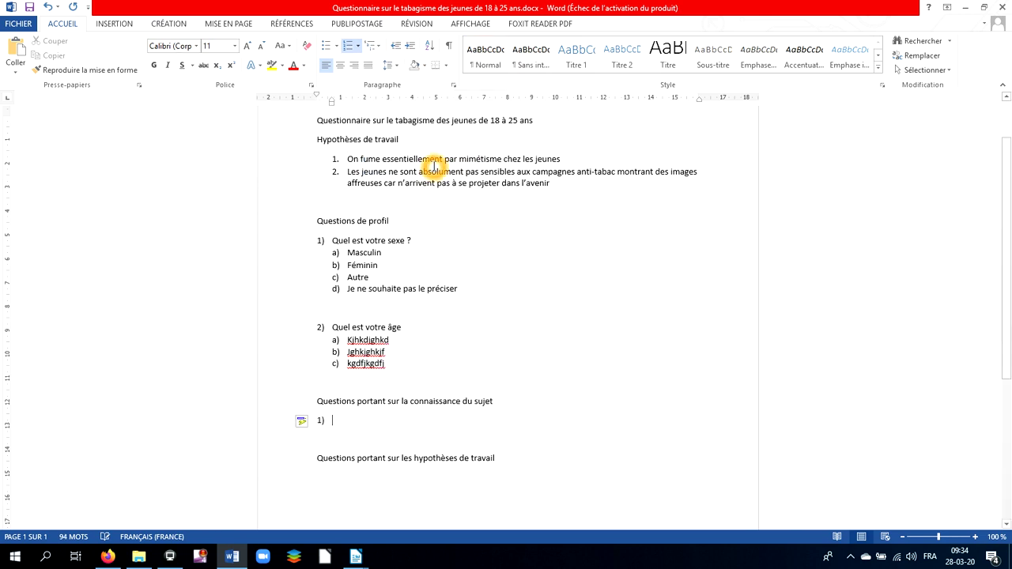
- Make the new list under "Questions portant sur la connaissance du sujet" continue the numbering of the profile questions
{"action": "left_click", "coordinate": [328, 352]}
{"action": "left_click", "coordinate": [333, 412]}
{"action": "left_click", "coordinate": [322, 422]}
{"action": "left_click", "coordinate": [320, 421]}
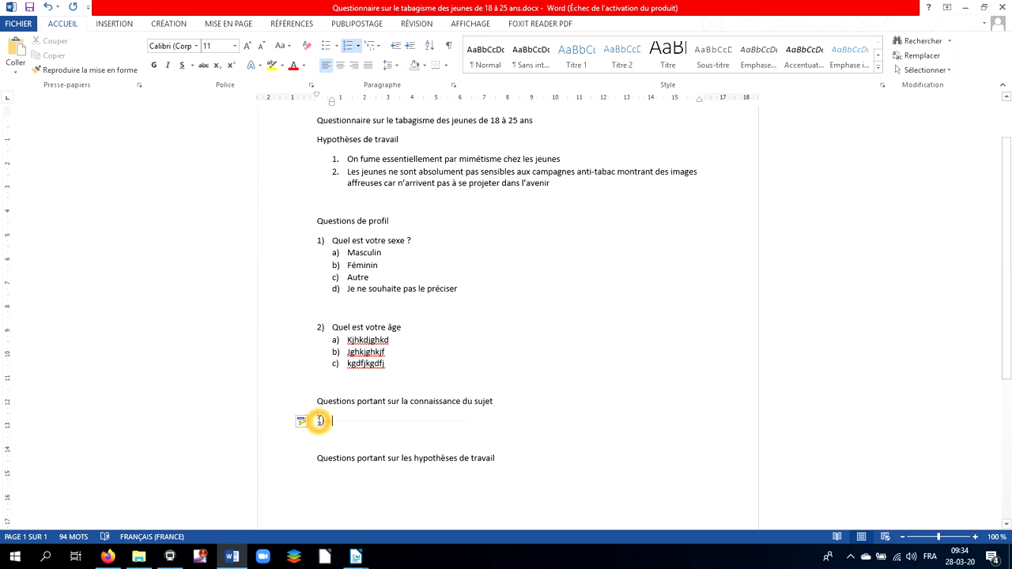
{"action": "right_click", "coordinate": [319, 423]}
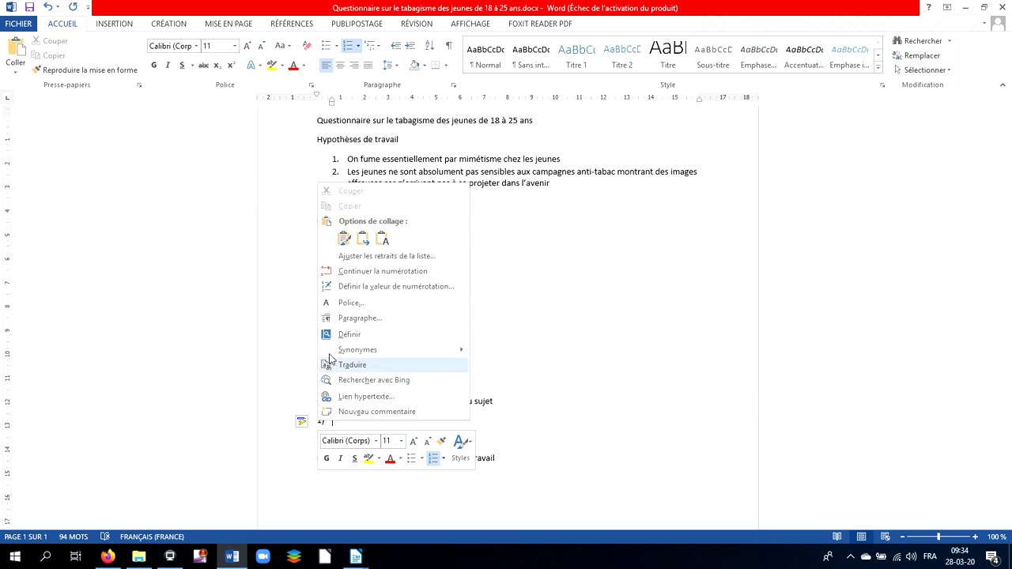
{"action": "left_click", "coordinate": [364, 272]}
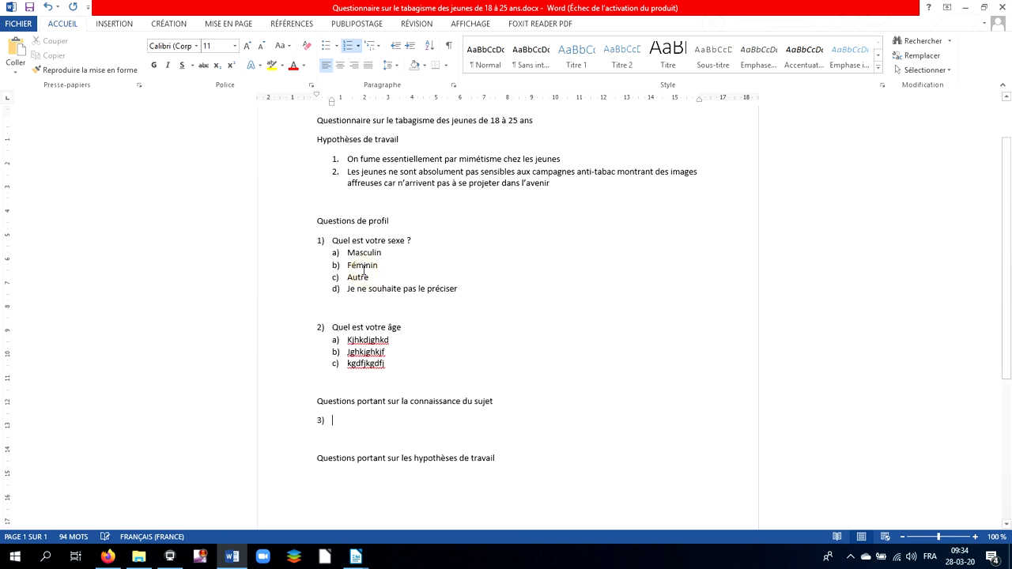
- Enter the placeholder items "sdjhgkdsjghkj", "kgjhgkjh" and "kjhgkdfjkj" in the continued list under the subject knowledge heading
{"action": "left_click", "coordinate": [363, 327]}
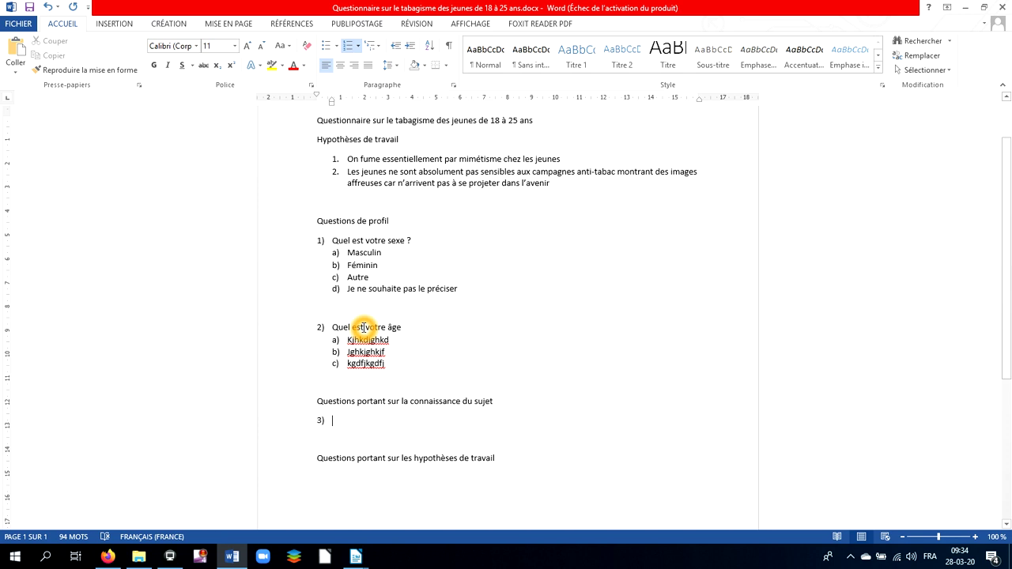
{"action": "type", "text": "sdjhgkdsjghkj"}
{"action": "key", "text": "Return"}
{"action": "type", "text": "kgjhgkjh"}
{"action": "key", "text": "Return"}
{"action": "type", "text": "kjhgkdfjkj"}
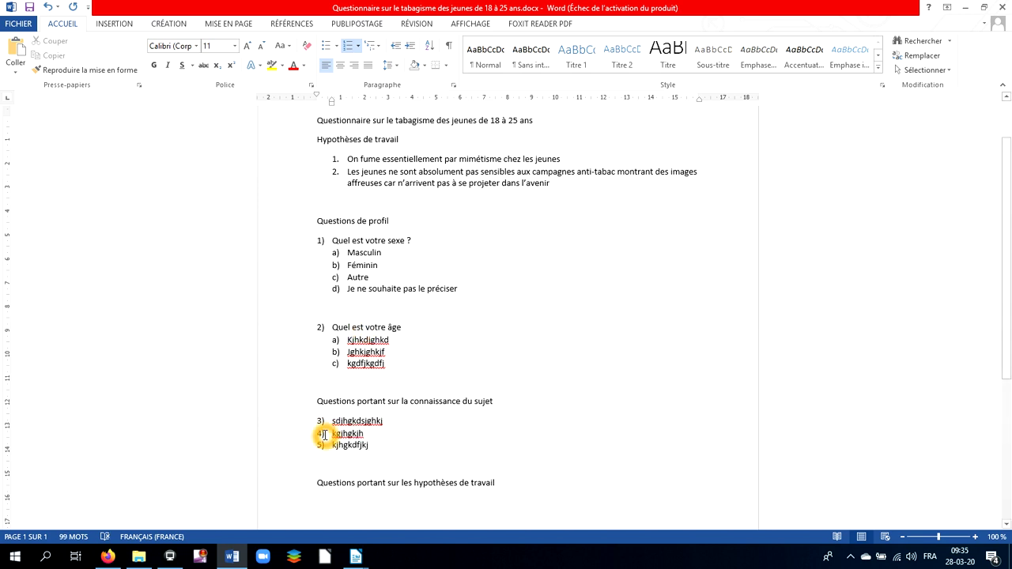
- Demote "kgjhgkjh" and "kjhgkdfjkj" to second-level answers and add an empty list item after them
{"action": "left_click_drag", "start_coordinate": [325, 435], "coordinate": [364, 445]}
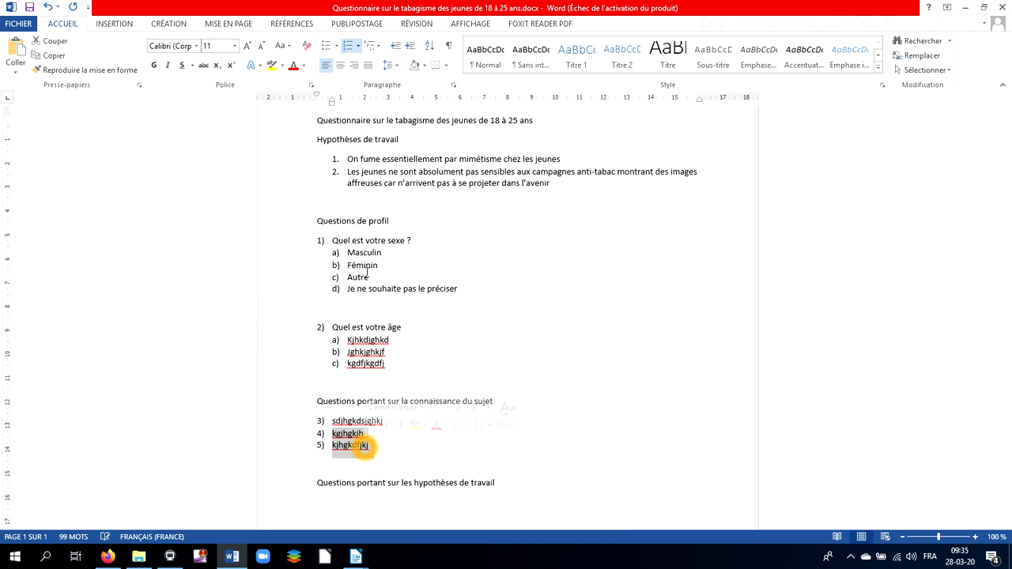
{"action": "left_click", "coordinate": [410, 45]}
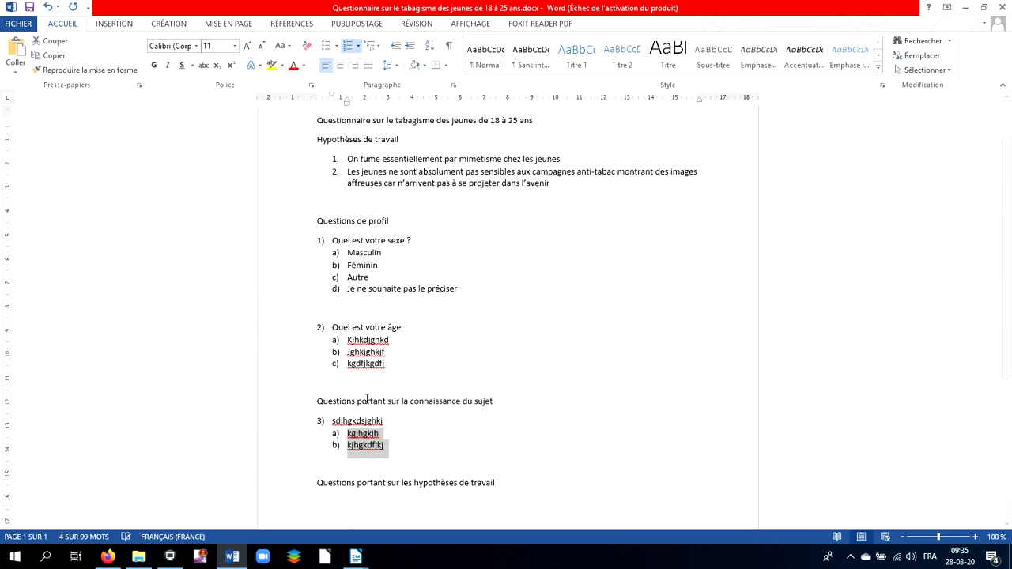
{"action": "left_click", "coordinate": [412, 448]}
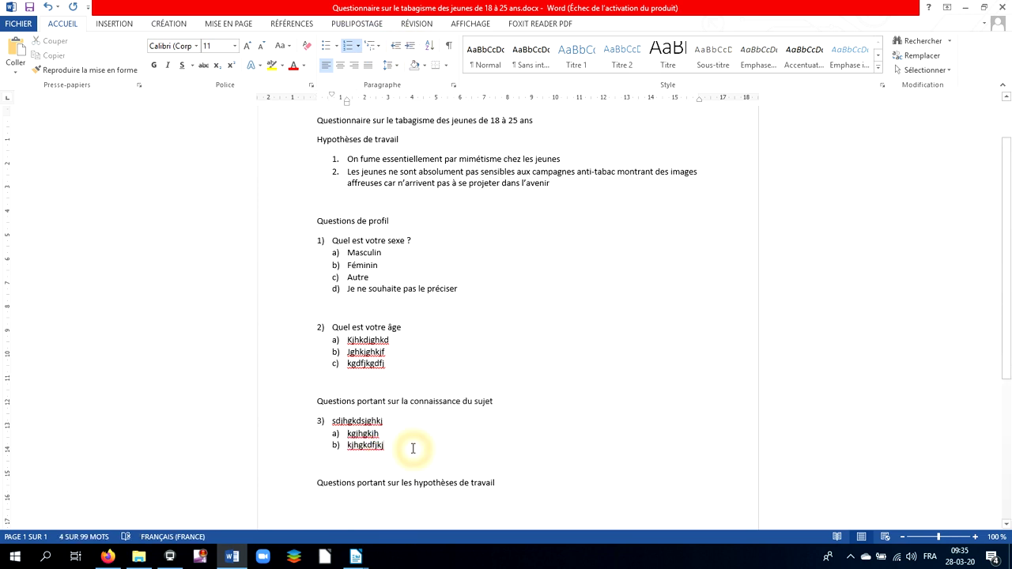
{"action": "key", "text": "Return"}
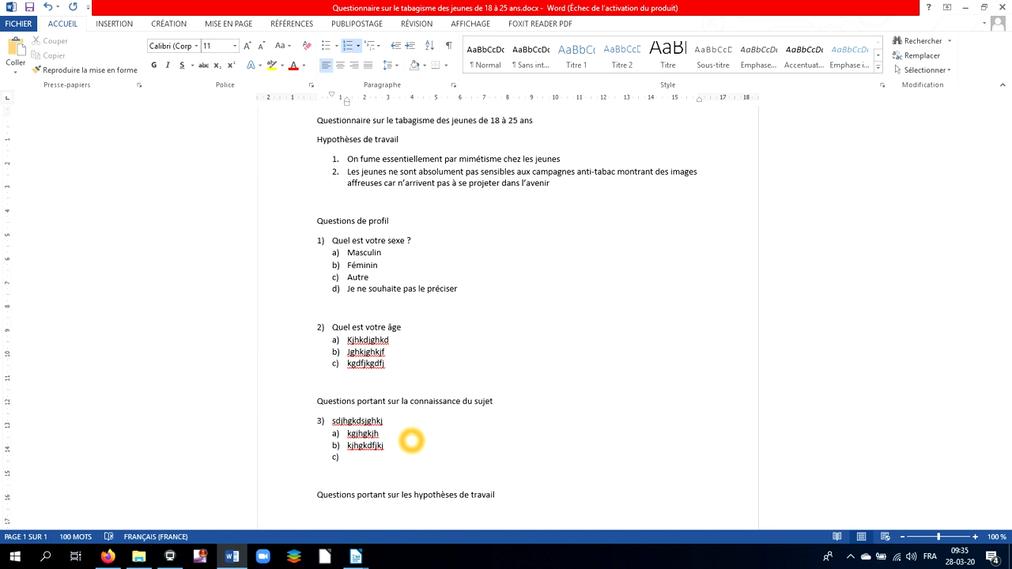
- Promote the empty item to a question reading "dufjgfjsdf" and give it the second-level answers "kugerugieru" and "jvhgdfgjgd"
{"action": "left_click", "coordinate": [396, 46]}
{"action": "type", "text": "dufjgfjsdf"}
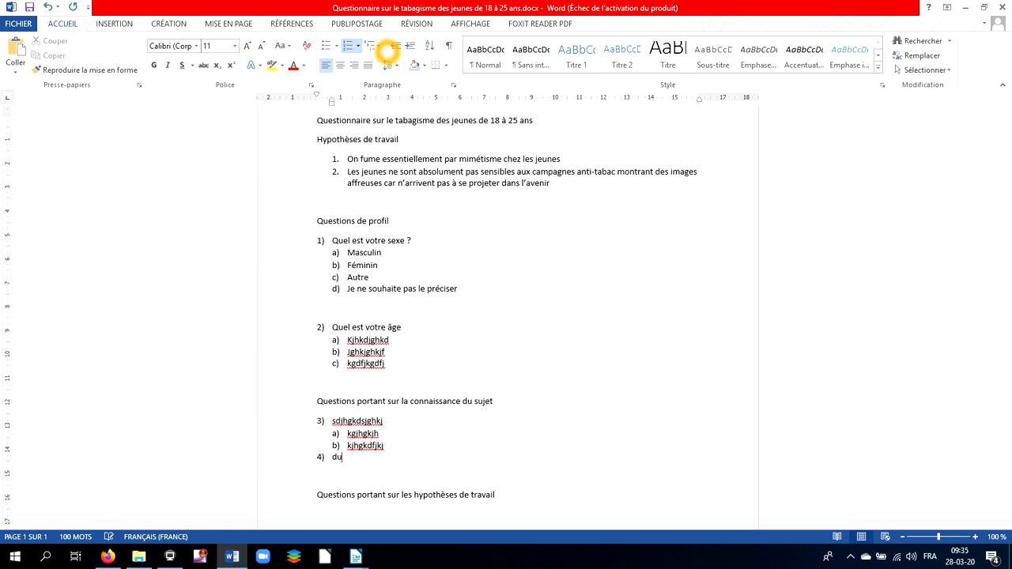
{"action": "key", "text": "Return"}
{"action": "type", "text": "kugerugieru"}
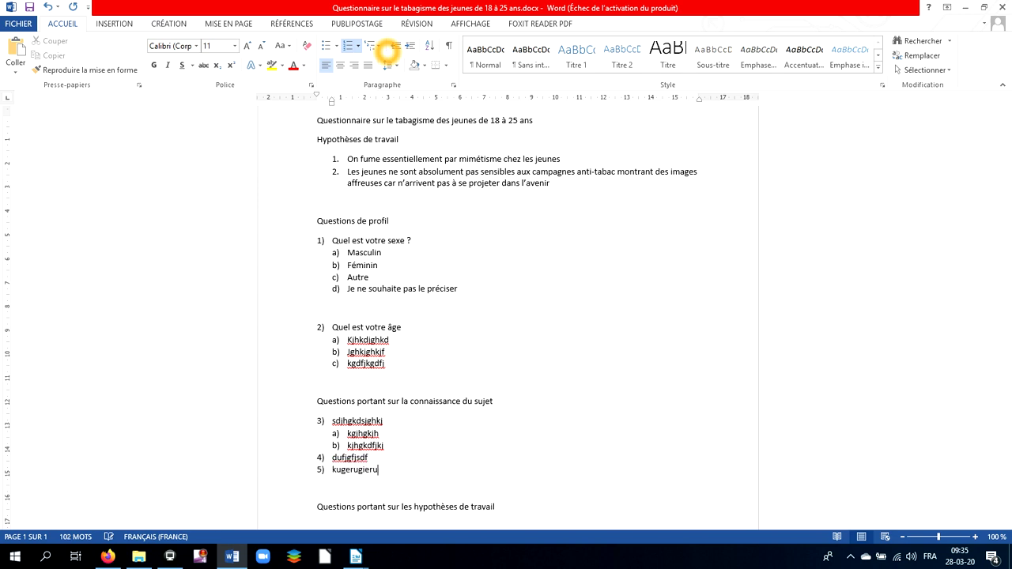
{"action": "left_click", "coordinate": [410, 48]}
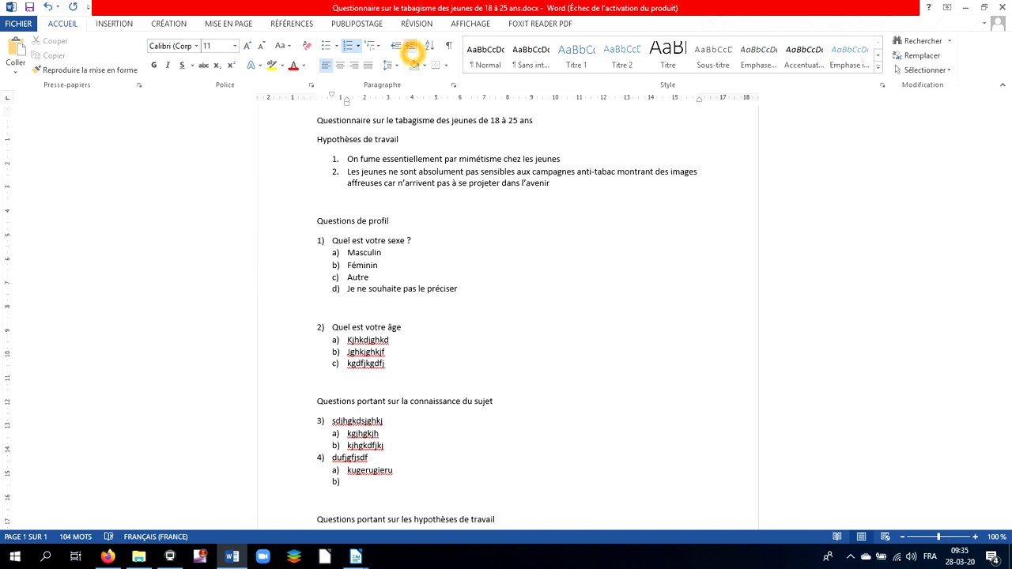
{"action": "type", "text": "jvhgdfgjgd"}
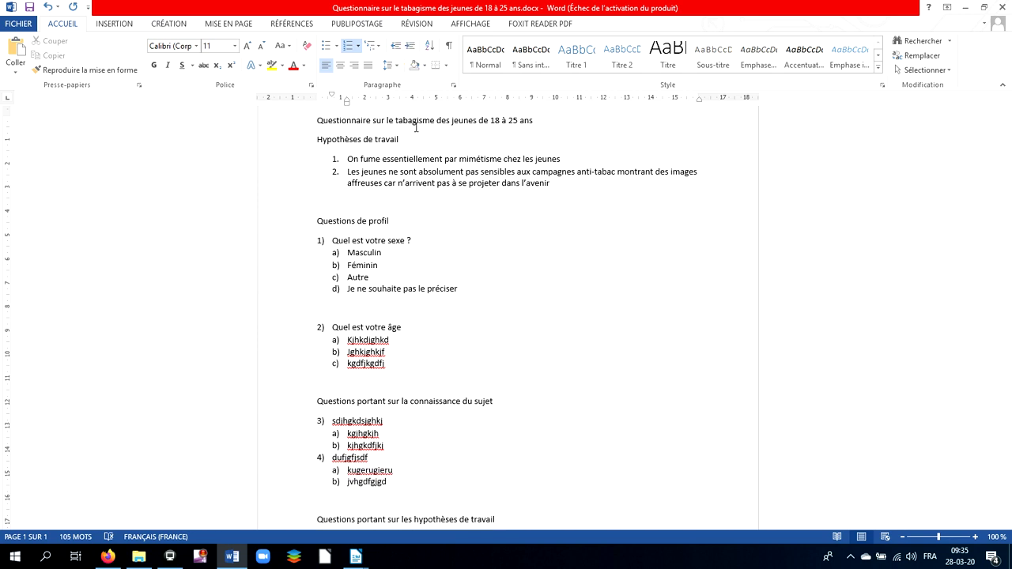
- Insert two blank lines below "Questions portant sur la connaissance du sujet" and start a new multilevel numbered list on the second one
{"action": "left_click", "coordinate": [505, 398]}
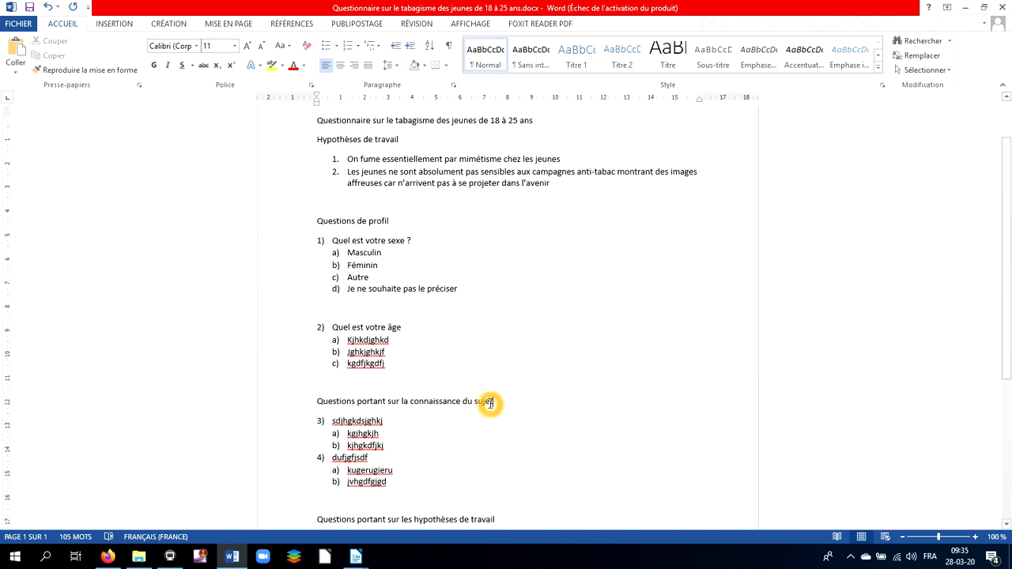
{"action": "key", "text": "Return"}
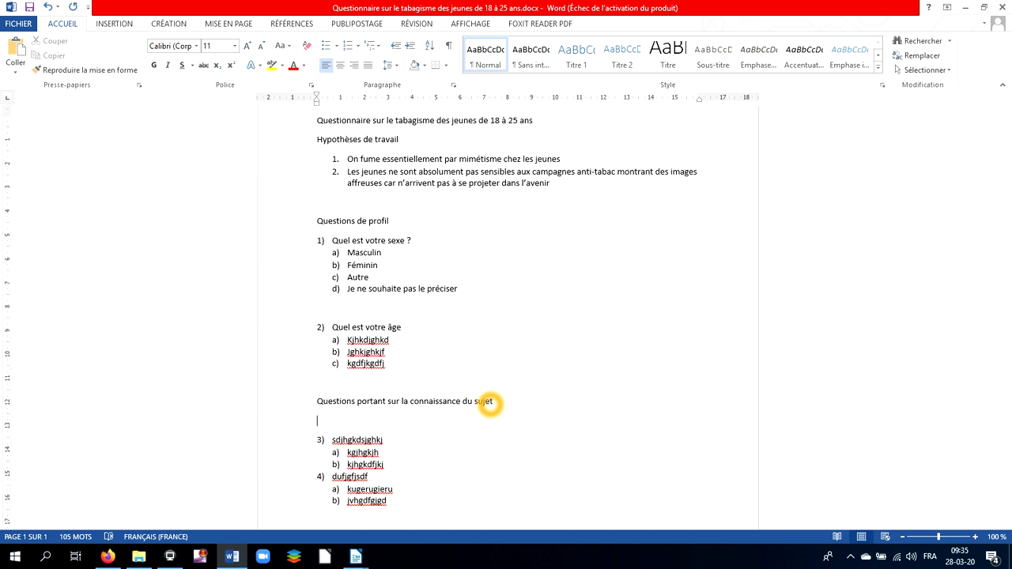
{"action": "key", "text": "Return"}
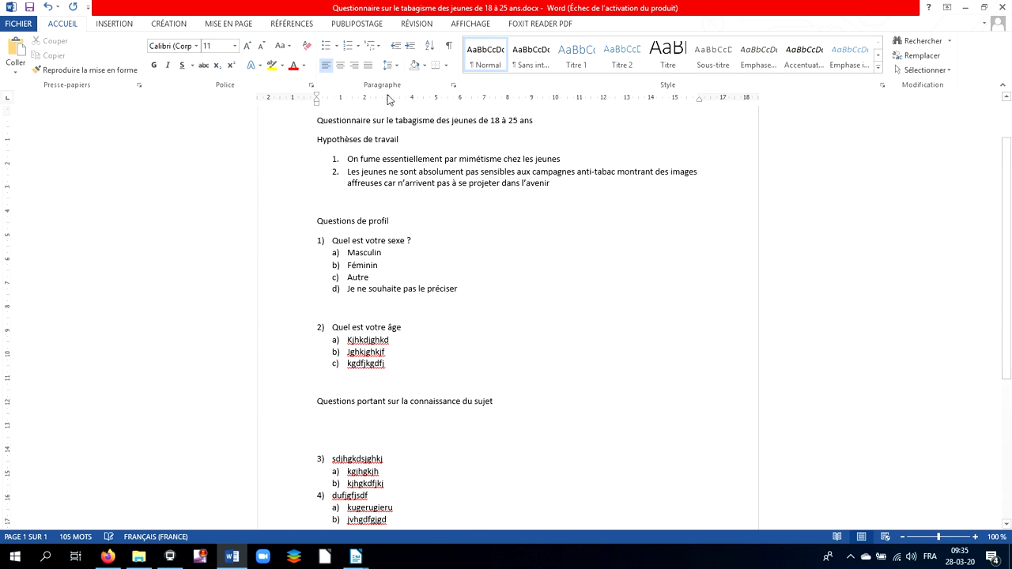
{"action": "left_click", "coordinate": [376, 47]}
{"action": "left_click", "coordinate": [386, 105]}
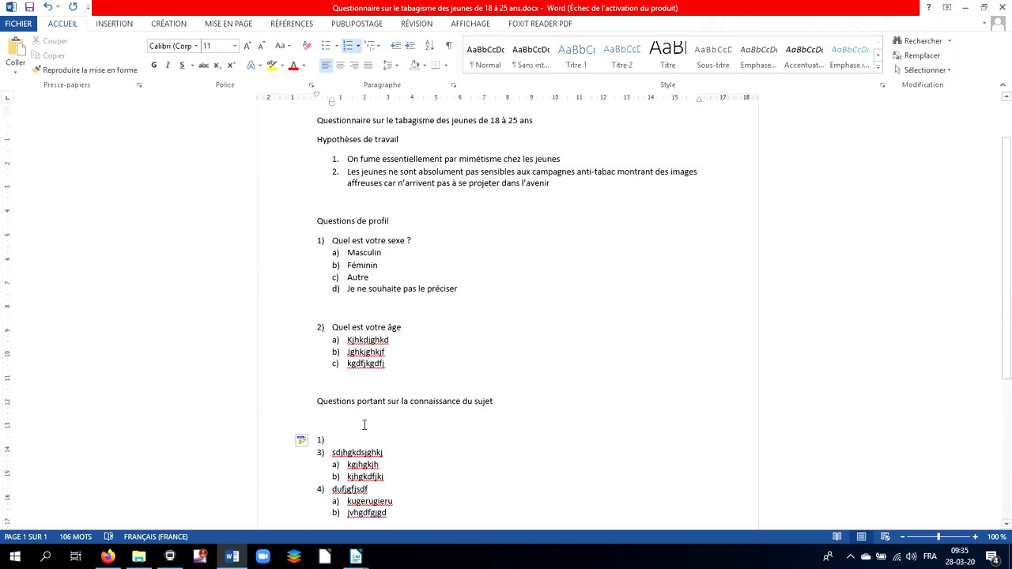
- Make the new empty item continue the numbering of the profile questions and enter "ksdhugiugifu" as its text
{"action": "right_click", "coordinate": [319, 441]}
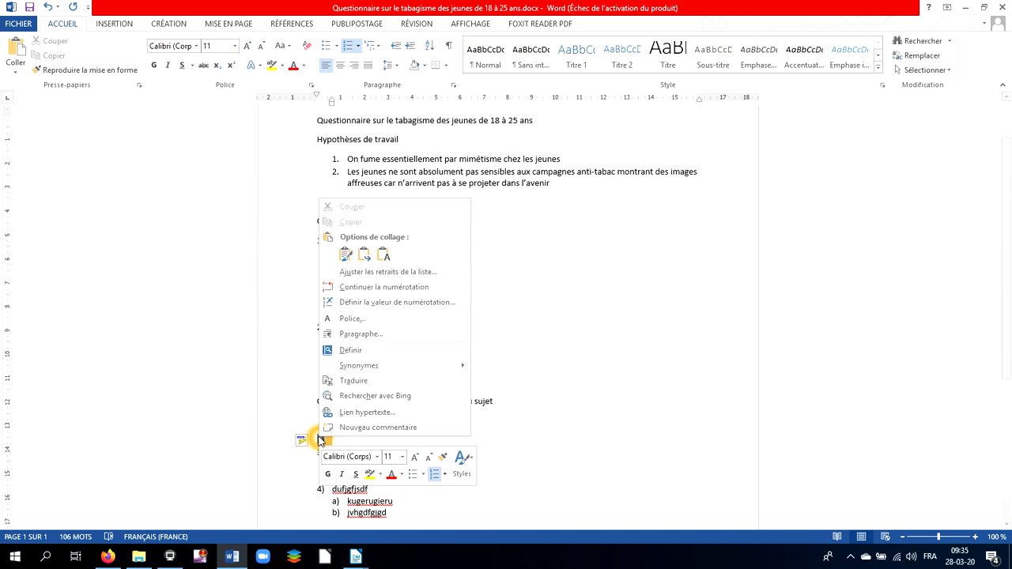
{"action": "left_click", "coordinate": [352, 287]}
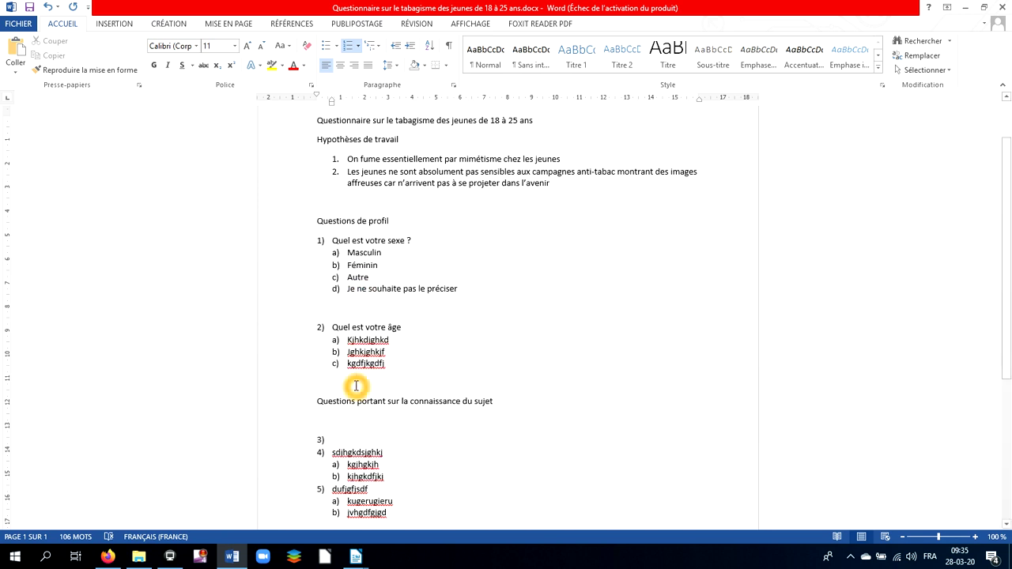
{"action": "type", "text": "ksdhugiugifu"}
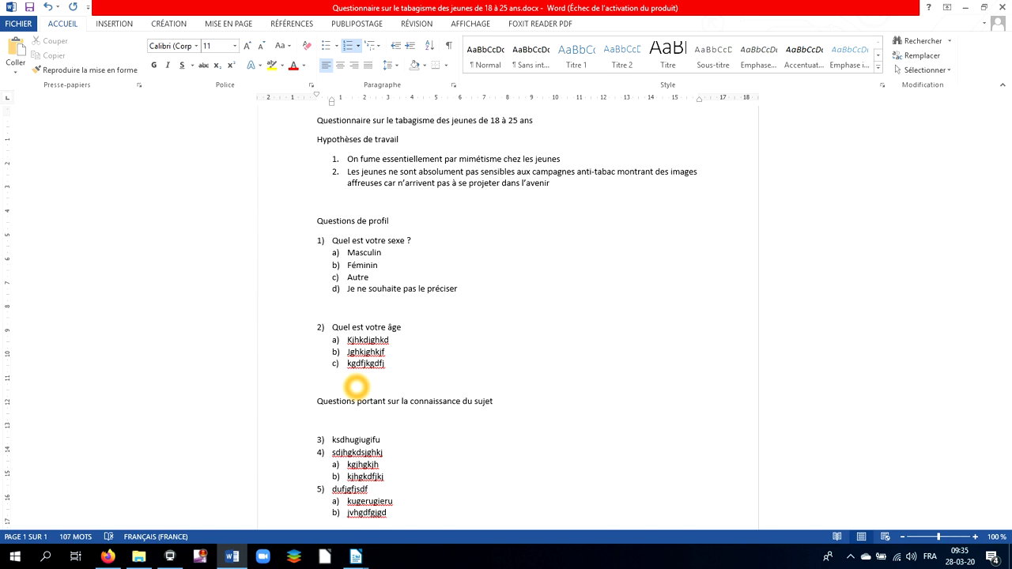
- Review the options for restarting, continuing or setting the numbering value of the "ksdhugiugifu" question
{"action": "left_click", "coordinate": [318, 440]}
{"action": "left_click", "coordinate": [318, 437]}
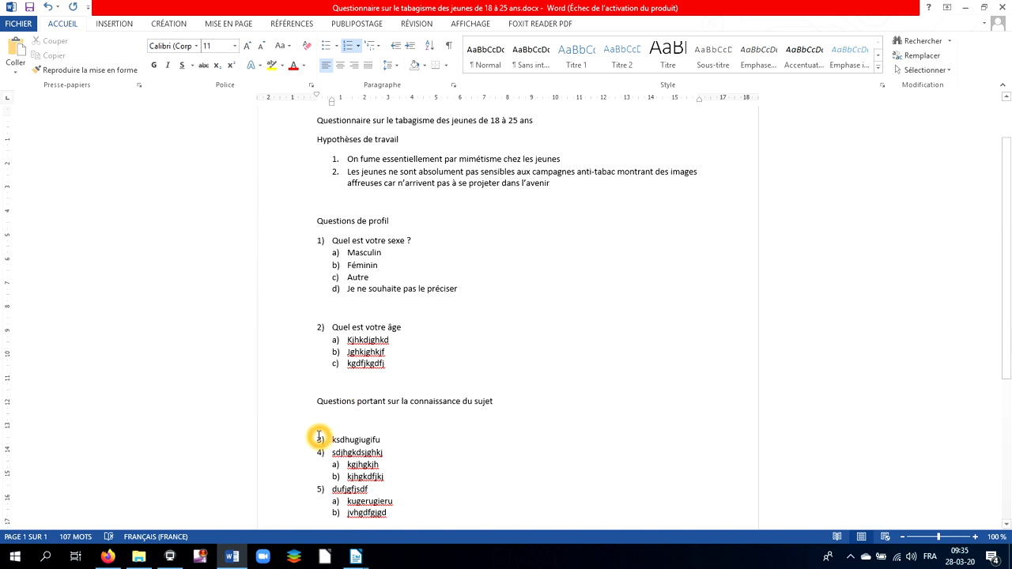
{"action": "right_click", "coordinate": [319, 438]}
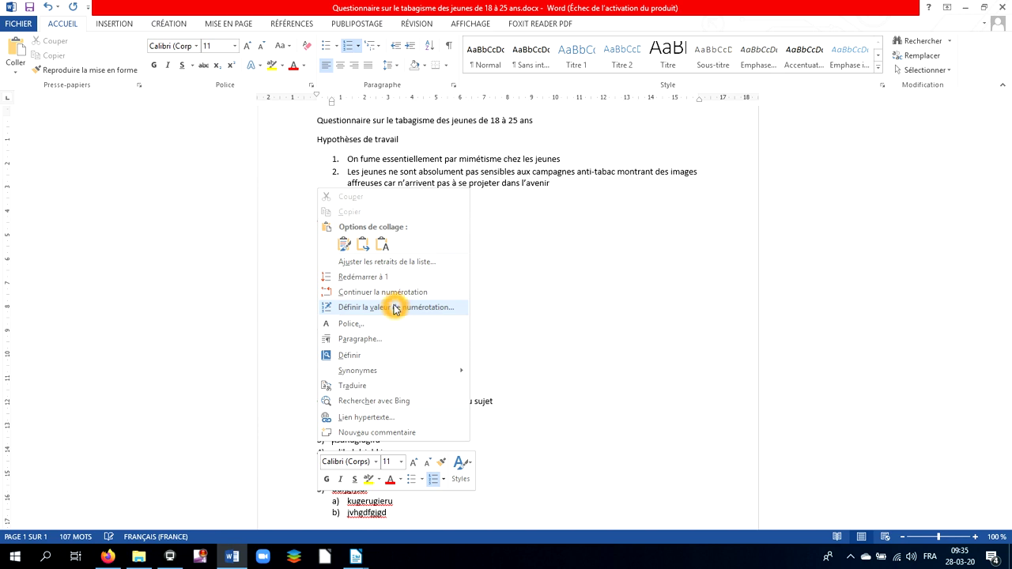
{"action": "key", "text": "Escape"}
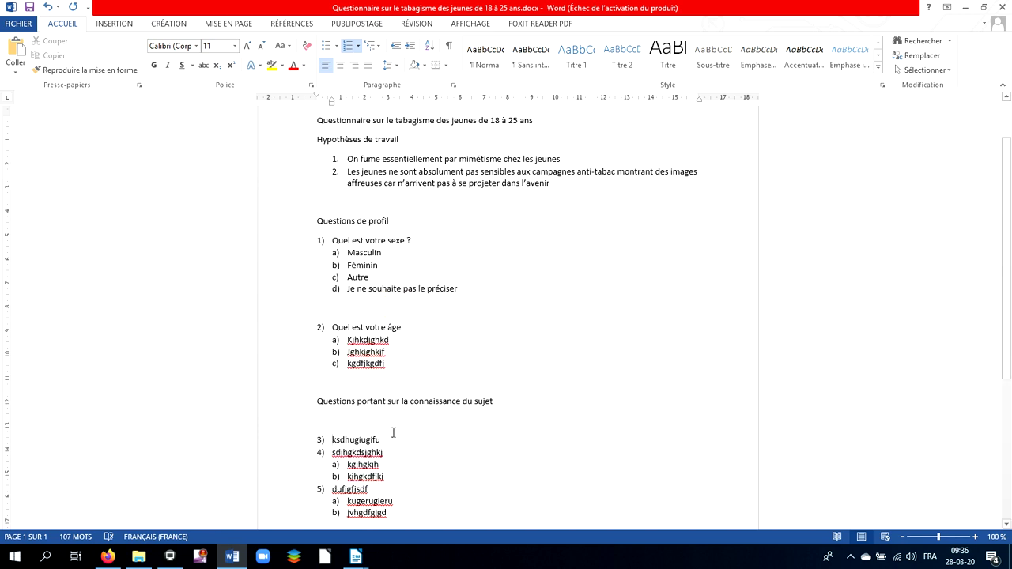